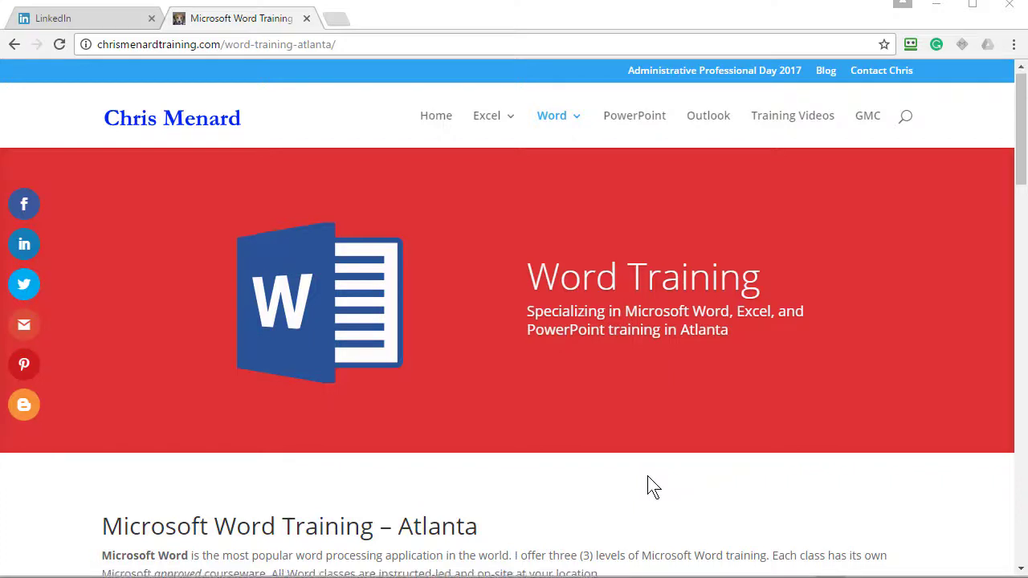
{"action": "scroll", "coordinate": [652, 488], "scroll_direction": "down", "scroll_amount": 2}
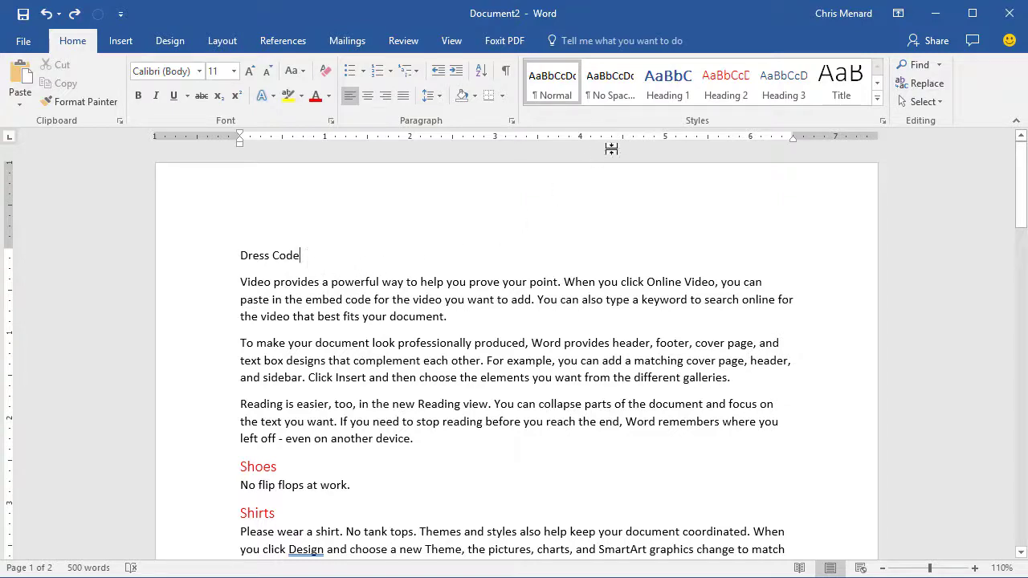
- Make Dress Code a Heading 1 and confirm Shoes and Shirts keep their subheading style
{"action": "left_click", "coordinate": [669, 94]}
{"action": "scroll", "coordinate": [369, 293], "scroll_direction": "down", "scroll_amount": 1}
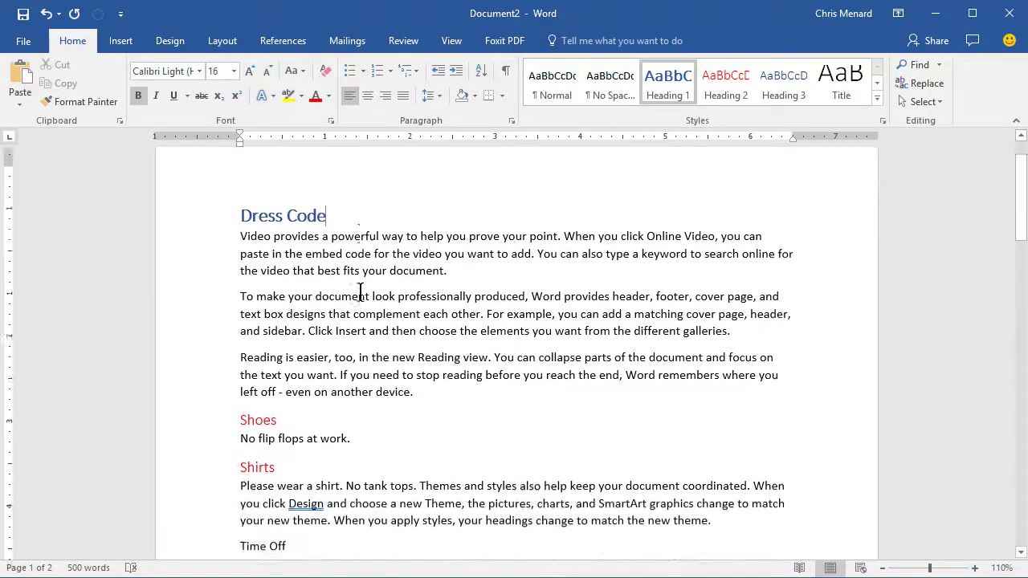
{"action": "scroll", "coordinate": [305, 322], "scroll_direction": "down", "scroll_amount": 1}
{"action": "left_click", "coordinate": [281, 356]}
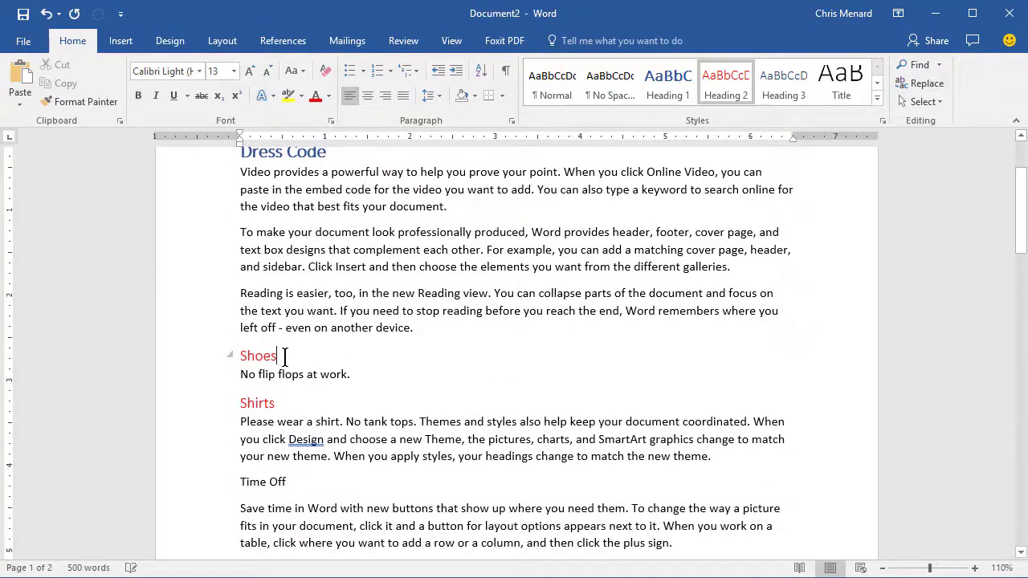
{"action": "left_click", "coordinate": [276, 403]}
{"action": "scroll", "coordinate": [354, 241], "scroll_direction": "down", "scroll_amount": 1}
{"action": "scroll", "coordinate": [358, 265], "scroll_direction": "down", "scroll_amount": 1}
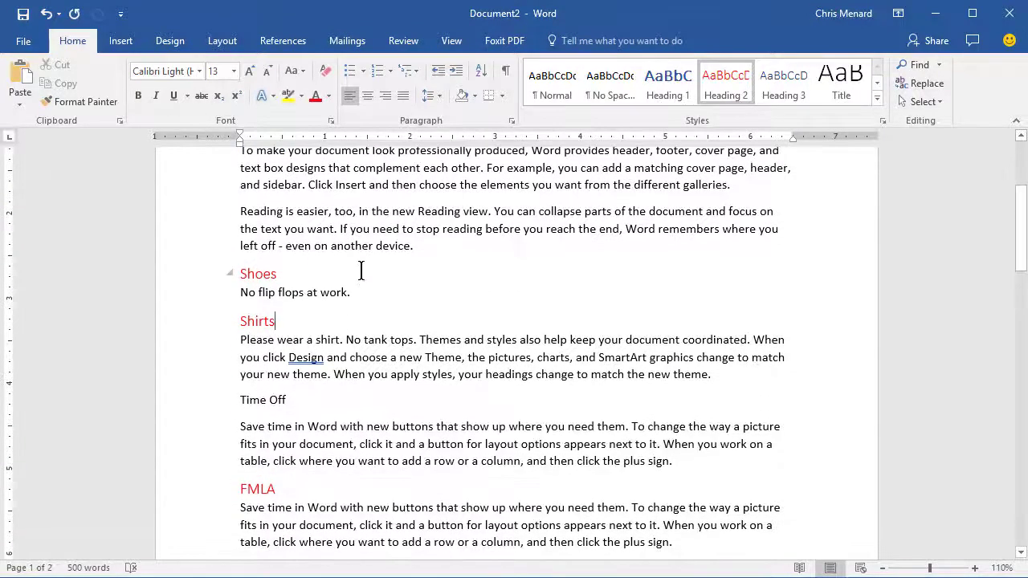
{"action": "scroll", "coordinate": [348, 358], "scroll_direction": "up", "scroll_amount": 1}
{"action": "scroll", "coordinate": [348, 358], "scroll_direction": "up", "scroll_amount": 1}
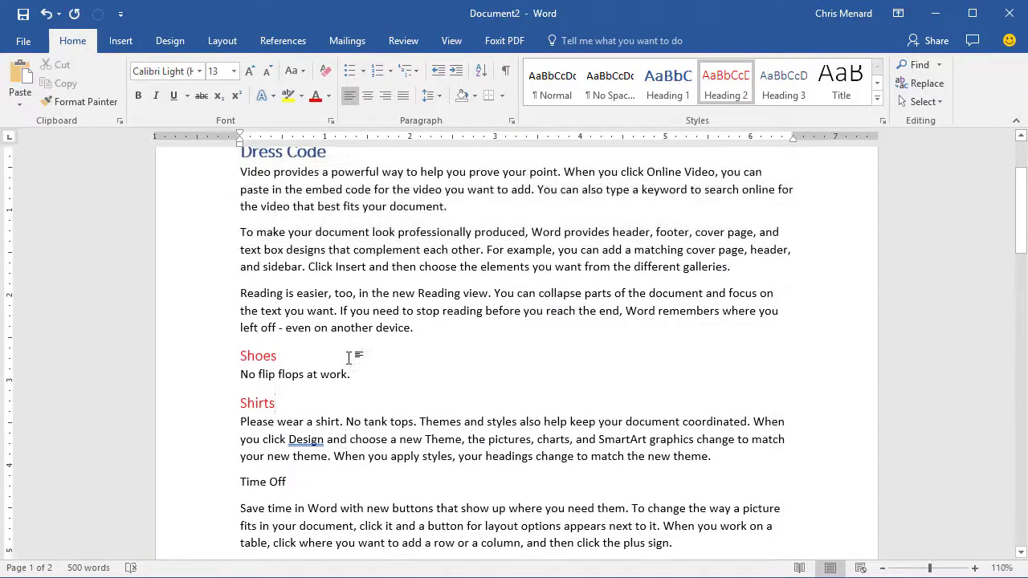
{"action": "scroll", "coordinate": [337, 378], "scroll_direction": "down", "scroll_amount": 2}
- Make Time Off a Heading 1 and place the caret before it
{"action": "left_click", "coordinate": [309, 402]}
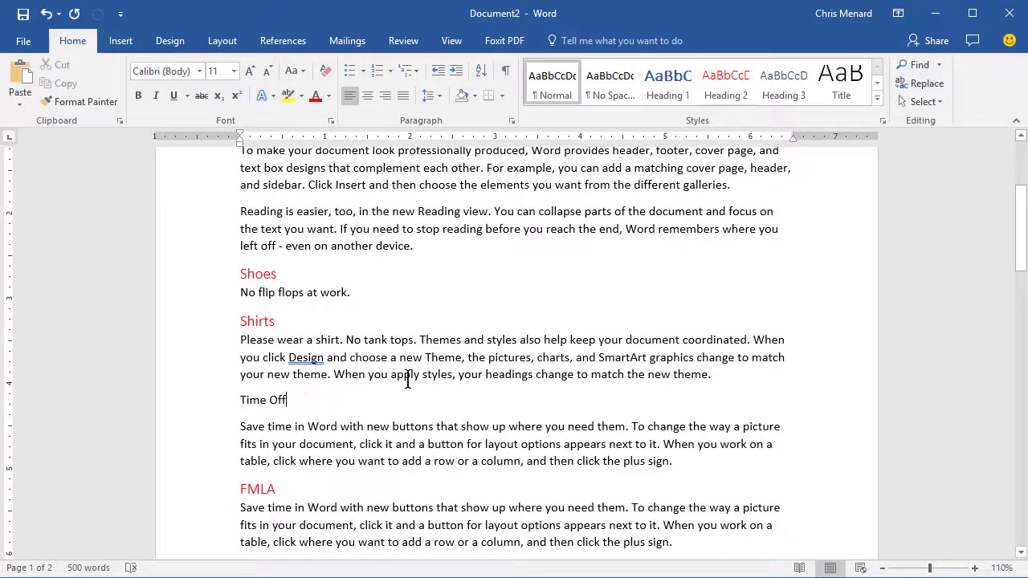
{"action": "left_click", "coordinate": [667, 84]}
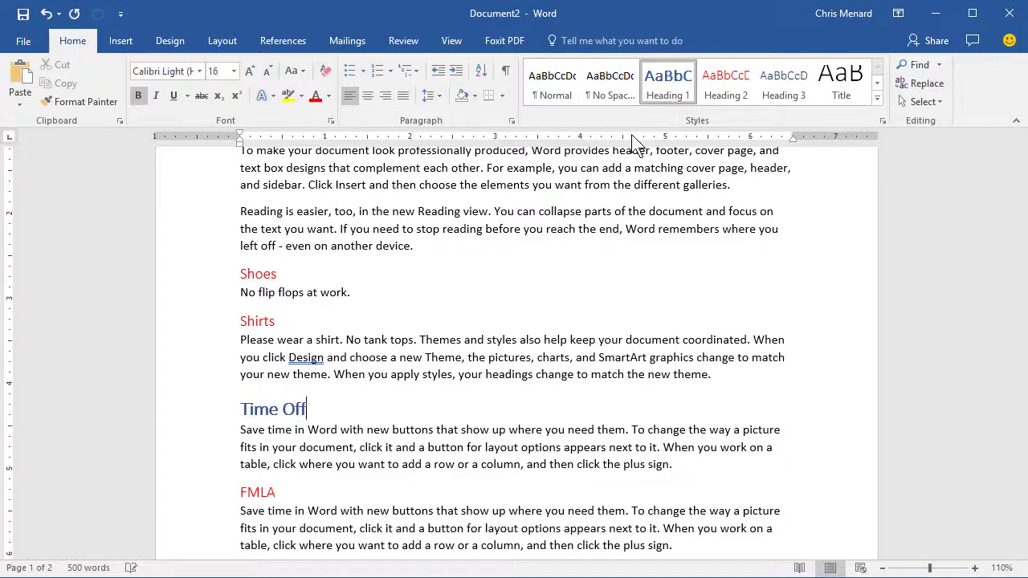
{"action": "scroll", "coordinate": [454, 390], "scroll_direction": "down", "scroll_amount": 1}
{"action": "scroll", "coordinate": [454, 390], "scroll_direction": "down", "scroll_amount": 2}
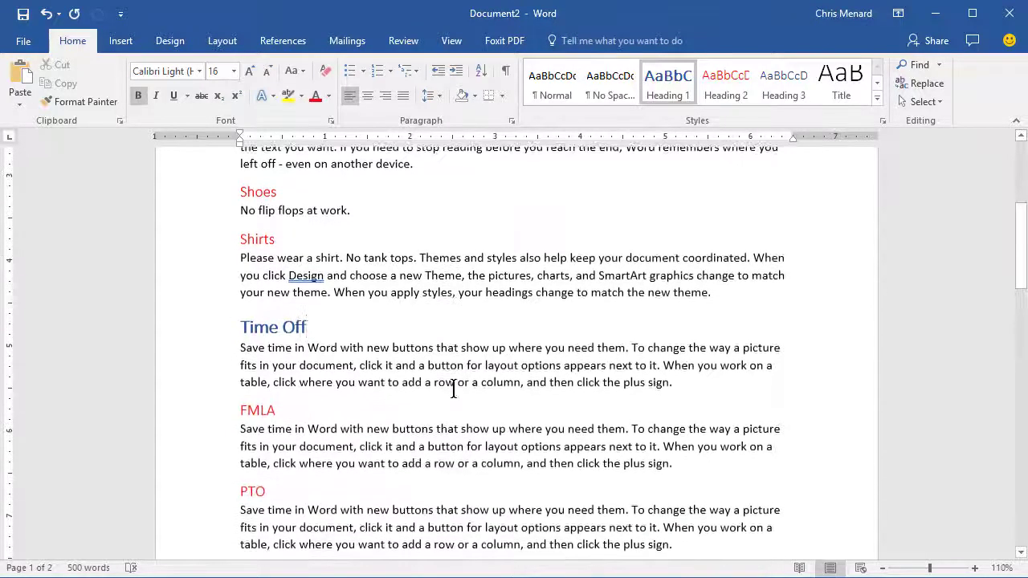
{"action": "scroll", "coordinate": [449, 362], "scroll_direction": "down", "scroll_amount": 1}
{"action": "left_click", "coordinate": [241, 248]}
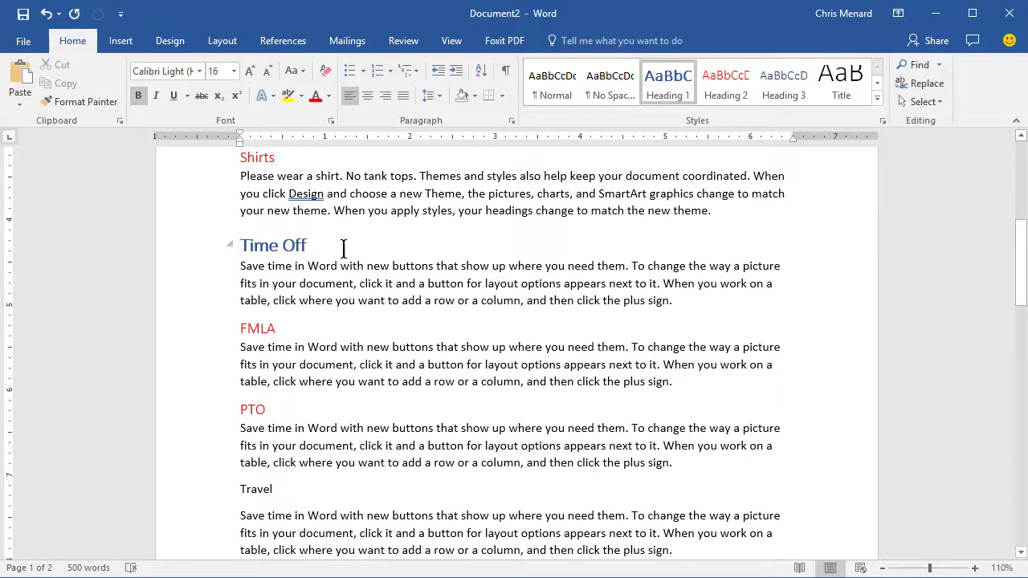
- Try a manual page break before Time Off, then undo it
{"action": "key", "text": "ctrl+Return"}
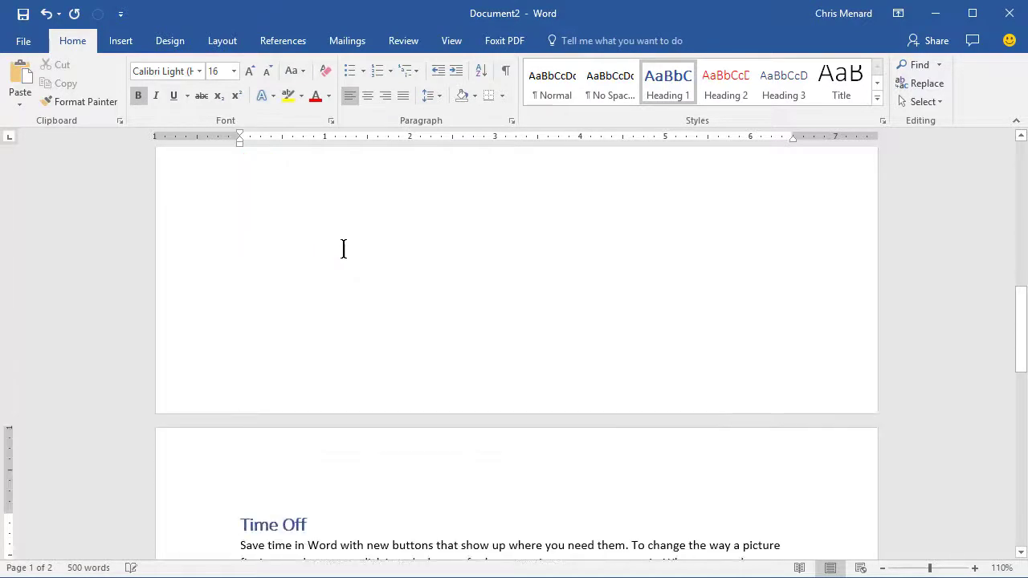
{"action": "scroll", "coordinate": [343, 249], "scroll_direction": "down", "scroll_amount": 3}
{"action": "scroll", "coordinate": [343, 249], "scroll_direction": "down", "scroll_amount": 1}
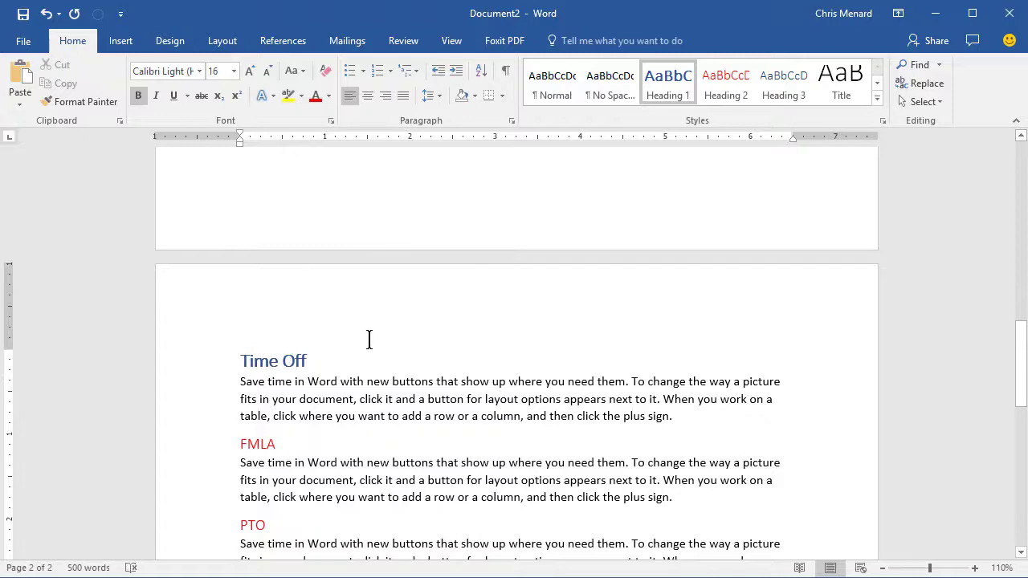
{"action": "left_click", "coordinate": [46, 14]}
{"action": "scroll", "coordinate": [331, 251], "scroll_direction": "up", "scroll_amount": 2}
{"action": "scroll", "coordinate": [331, 251], "scroll_direction": "up", "scroll_amount": 1}
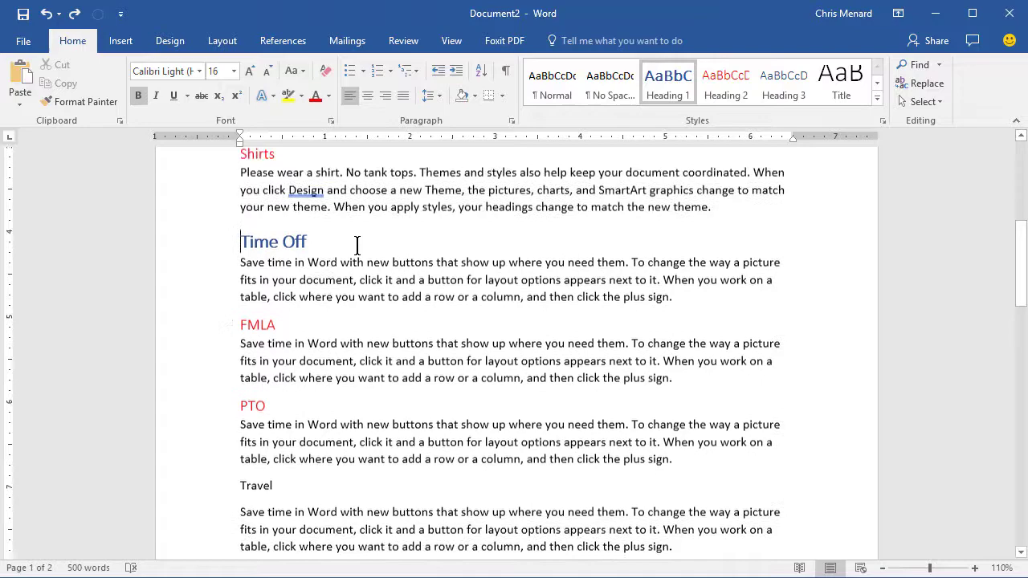
{"action": "scroll", "coordinate": [353, 245], "scroll_direction": "up", "scroll_amount": 3}
{"action": "scroll", "coordinate": [356, 245], "scroll_direction": "up", "scroll_amount": 1}
{"action": "scroll", "coordinate": [356, 245], "scroll_direction": "up", "scroll_amount": 3}
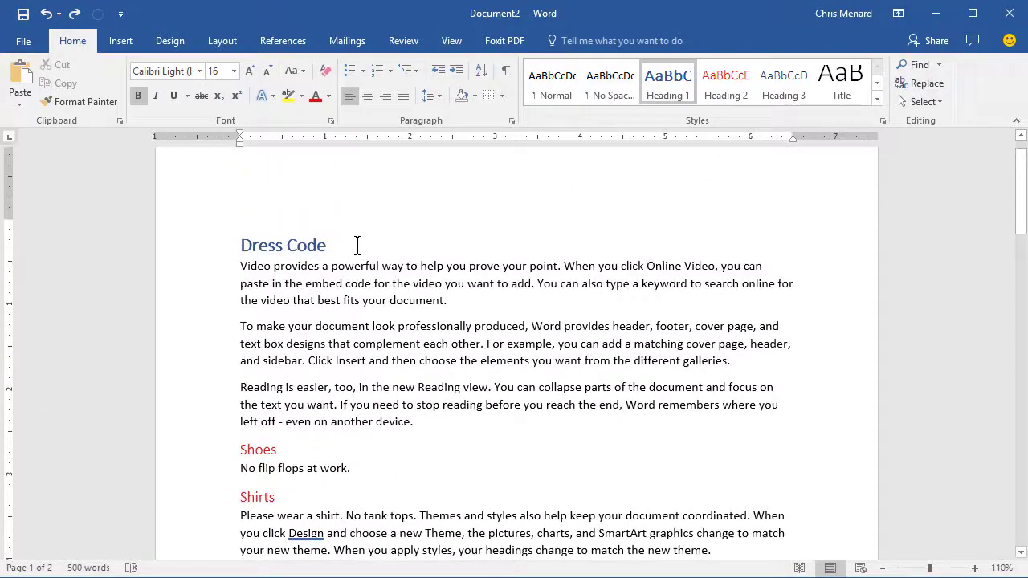
{"action": "scroll", "coordinate": [371, 266], "scroll_direction": "down", "scroll_amount": 3}
{"action": "scroll", "coordinate": [362, 282], "scroll_direction": "down", "scroll_amount": 1}
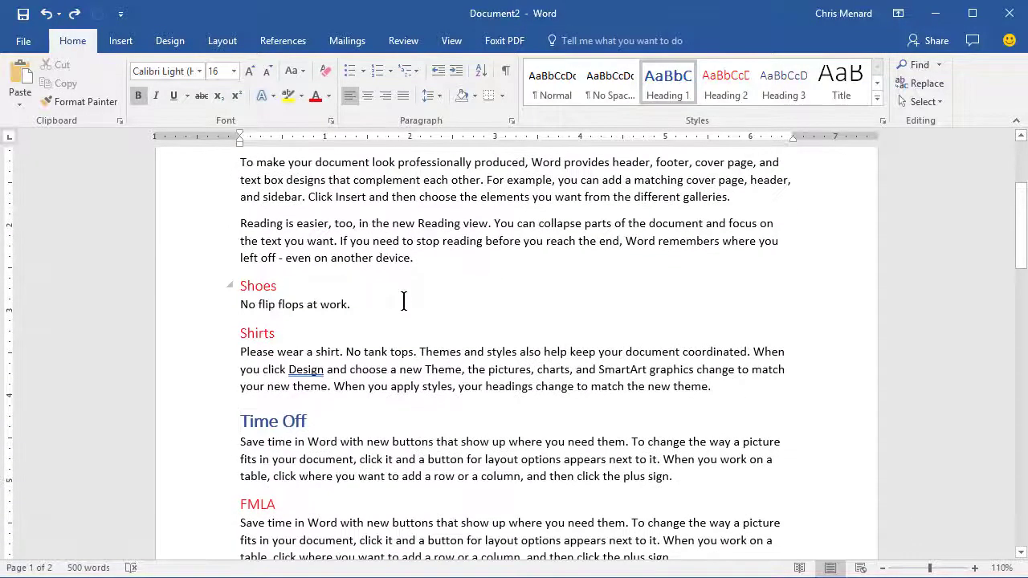
- Start modifying the Heading 1 style and go to its Paragraph settings
{"action": "right_click", "coordinate": [670, 86]}
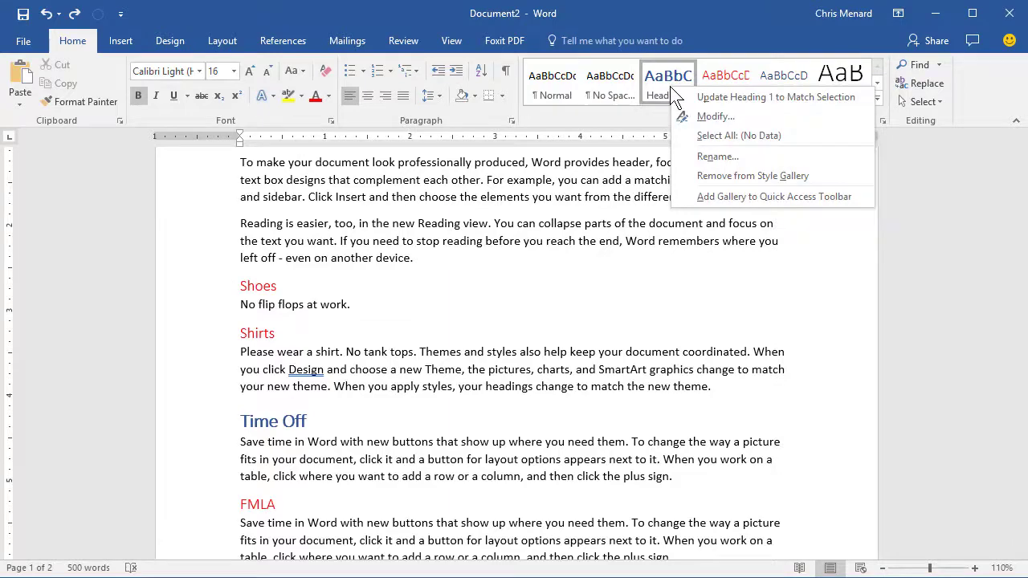
{"action": "left_click", "coordinate": [716, 117]}
{"action": "left_click", "coordinate": [294, 522]}
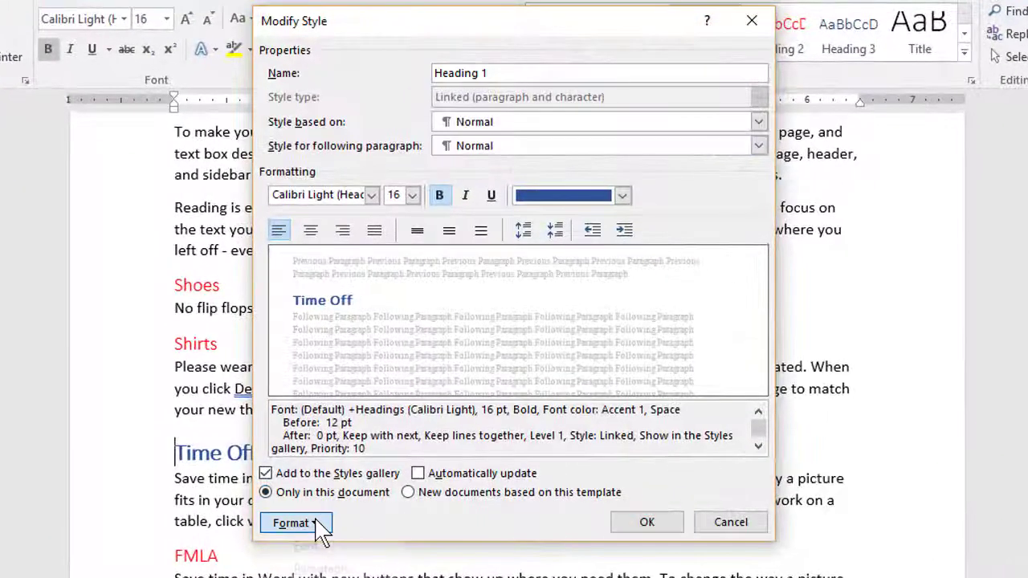
{"action": "left_click", "coordinate": [325, 569]}
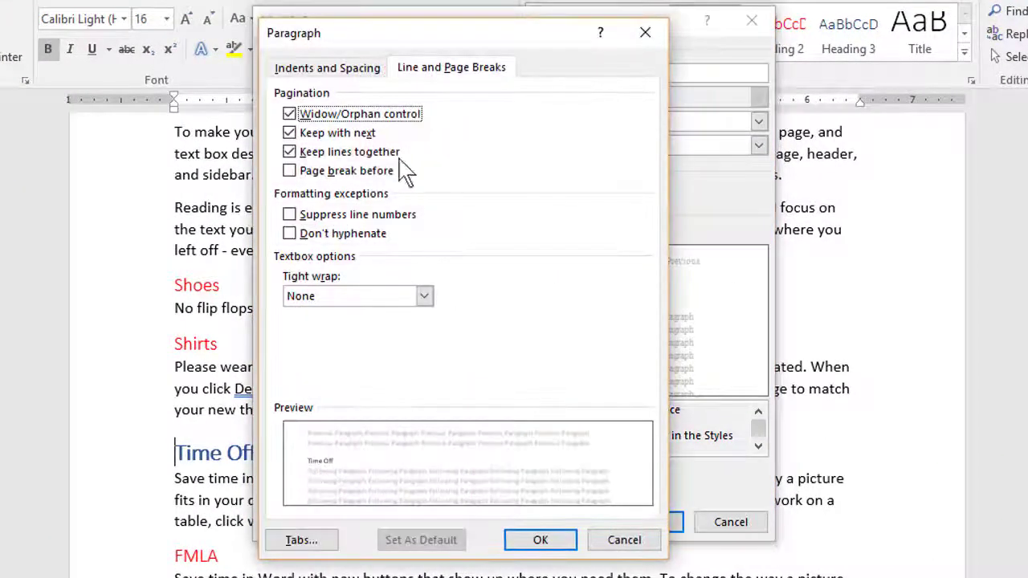
- Under Line and Page Breaks, enable Page break before for Heading 1
{"action": "left_click", "coordinate": [327, 68]}
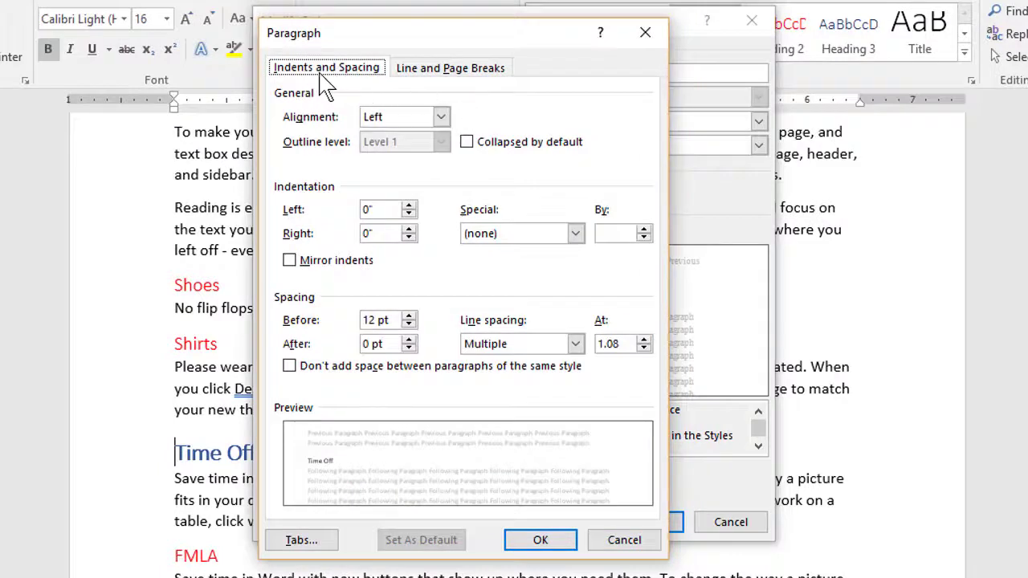
{"action": "left_click", "coordinate": [442, 67]}
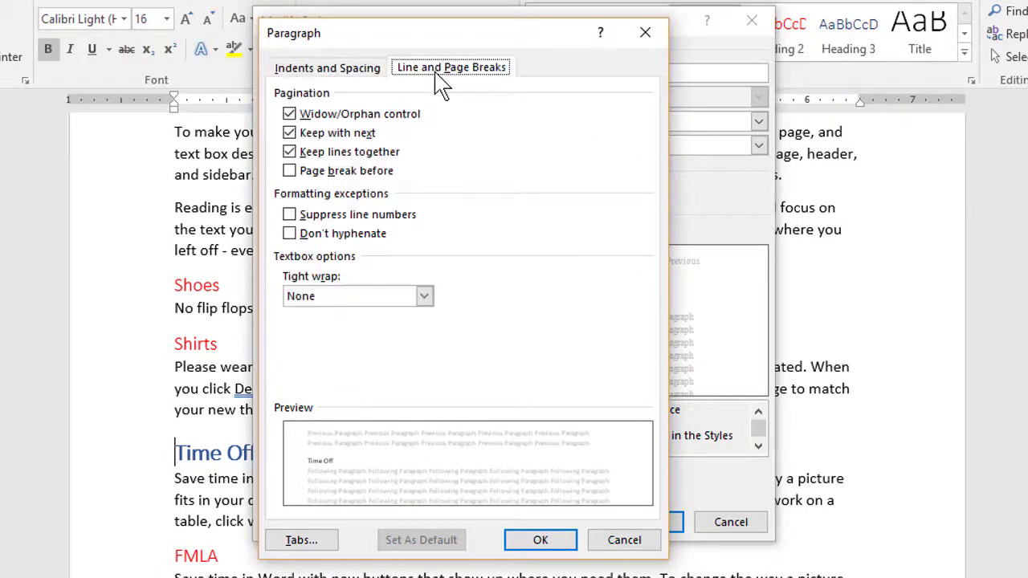
{"action": "left_click", "coordinate": [289, 170]}
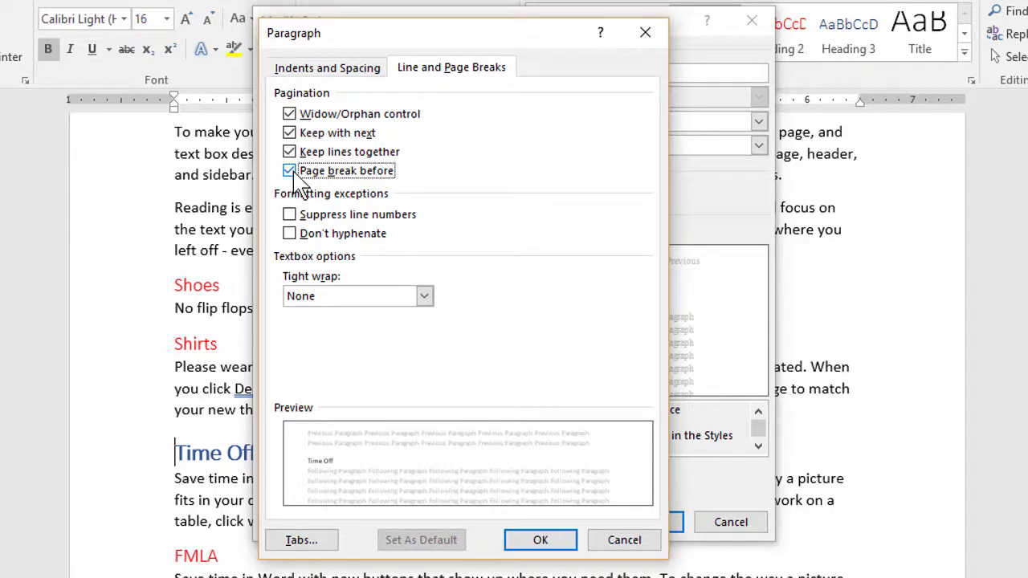
{"action": "left_click", "coordinate": [540, 540]}
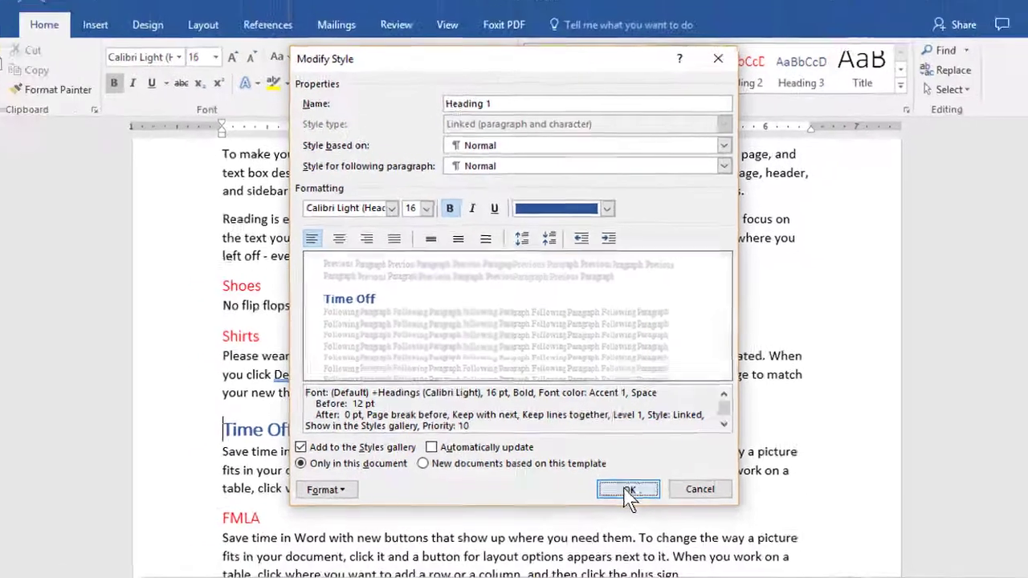
- Apply the modified Heading 1 style and check the PTO heading's style
{"action": "left_click", "coordinate": [641, 517]}
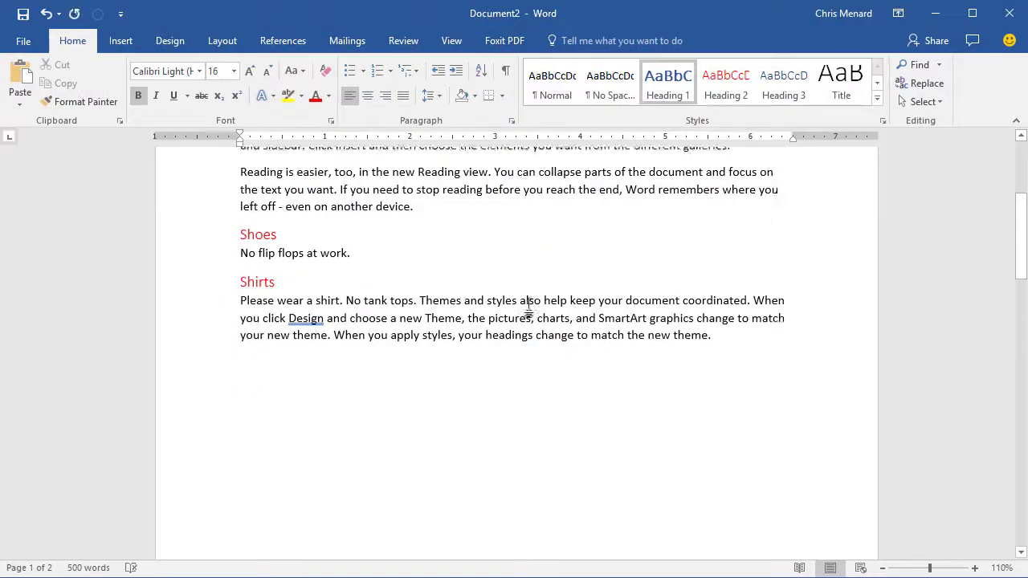
{"action": "scroll", "coordinate": [528, 309], "scroll_direction": "down", "scroll_amount": 3}
{"action": "scroll", "coordinate": [528, 310], "scroll_direction": "down", "scroll_amount": 3}
{"action": "scroll", "coordinate": [527, 309], "scroll_direction": "down", "scroll_amount": 2}
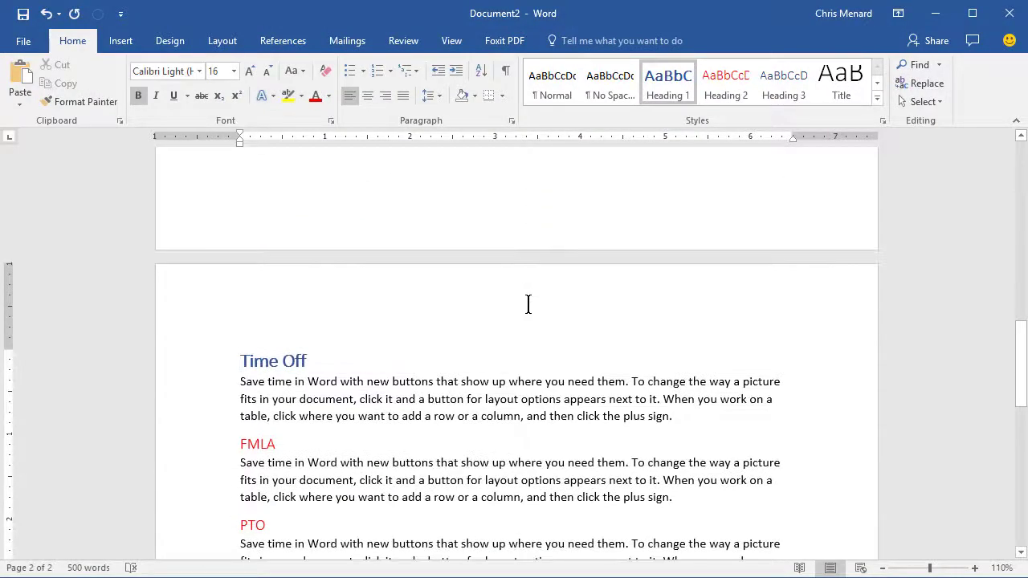
{"action": "scroll", "coordinate": [527, 305], "scroll_direction": "down", "scroll_amount": 2}
{"action": "scroll", "coordinate": [528, 304], "scroll_direction": "down", "scroll_amount": 3}
{"action": "scroll", "coordinate": [393, 277], "scroll_direction": "down", "scroll_amount": 3}
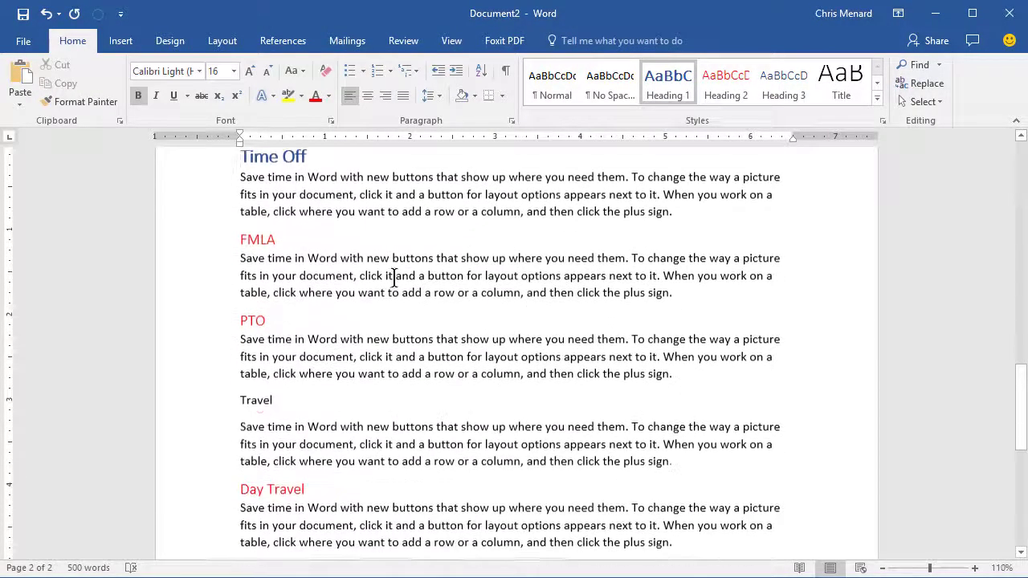
{"action": "left_click", "coordinate": [289, 239]}
{"action": "left_click", "coordinate": [281, 321]}
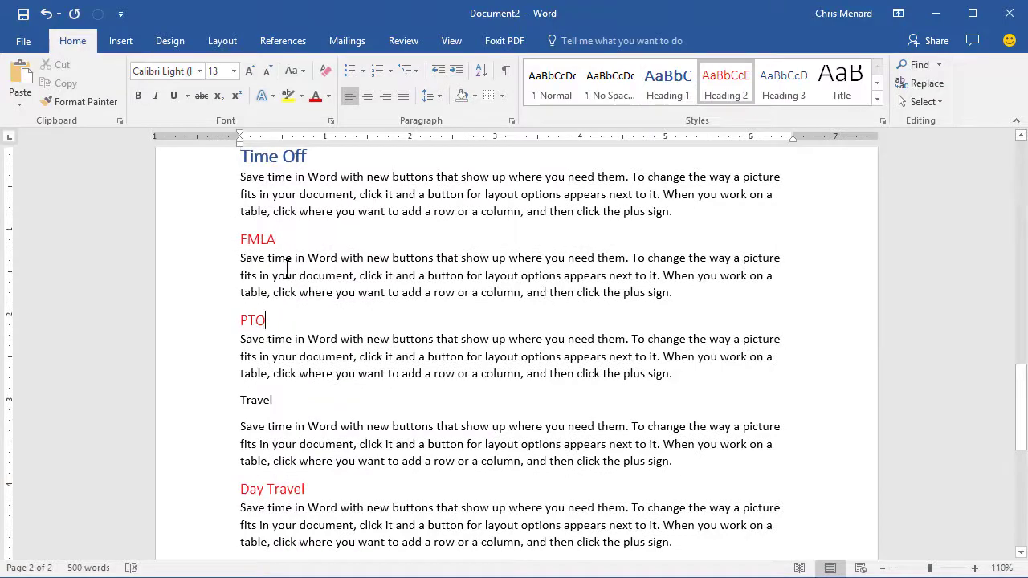
{"action": "scroll", "coordinate": [340, 283], "scroll_direction": "down", "scroll_amount": 1}
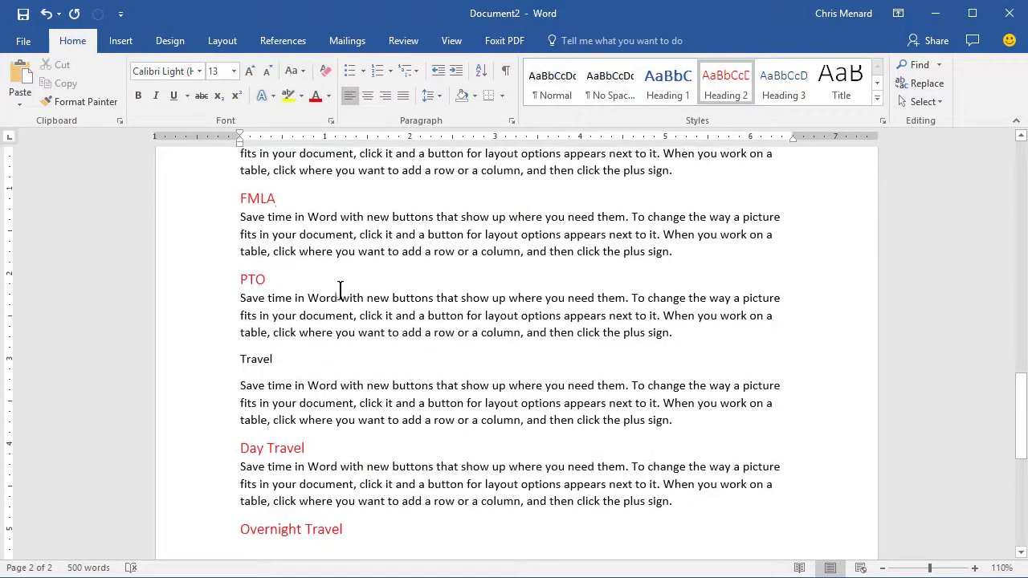
- Make Travel a Heading 1 so it starts its own page
{"action": "left_click", "coordinate": [299, 359]}
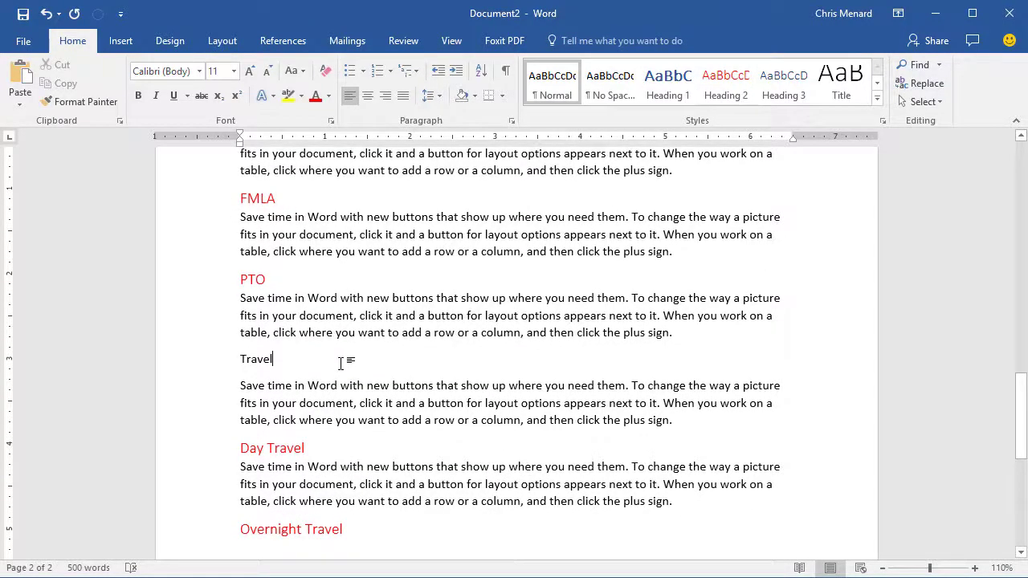
{"action": "left_click", "coordinate": [666, 97]}
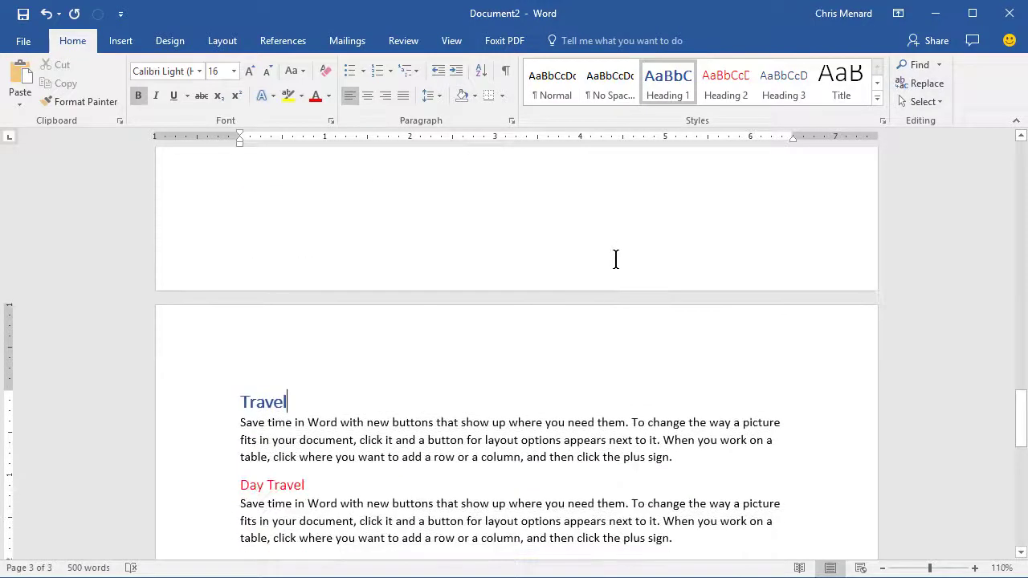
{"action": "scroll", "coordinate": [480, 371], "scroll_direction": "down", "scroll_amount": 2}
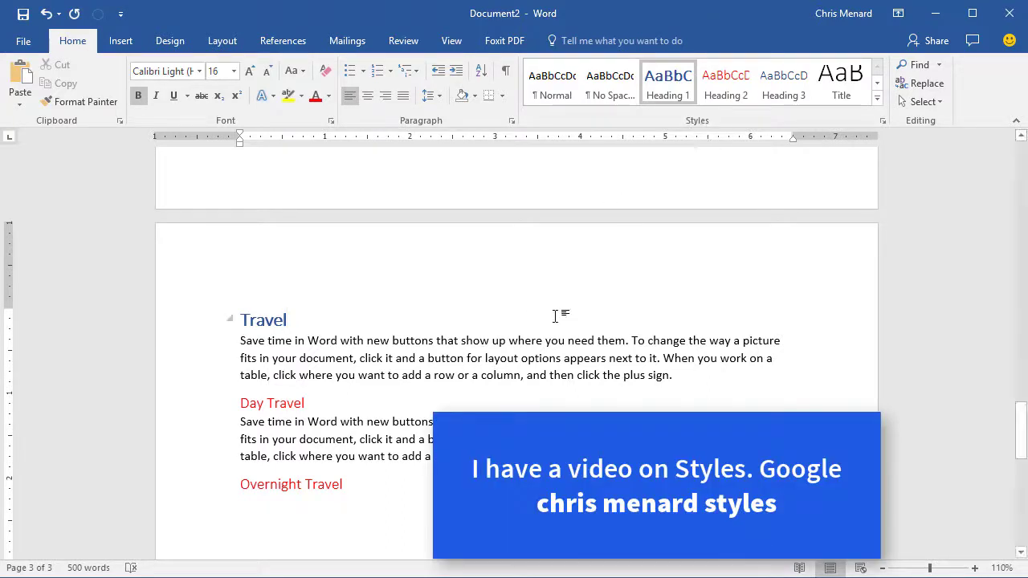
- Insert a blank page at the start of the document and move the cursor onto it
{"action": "key", "text": "ctrl+Home"}
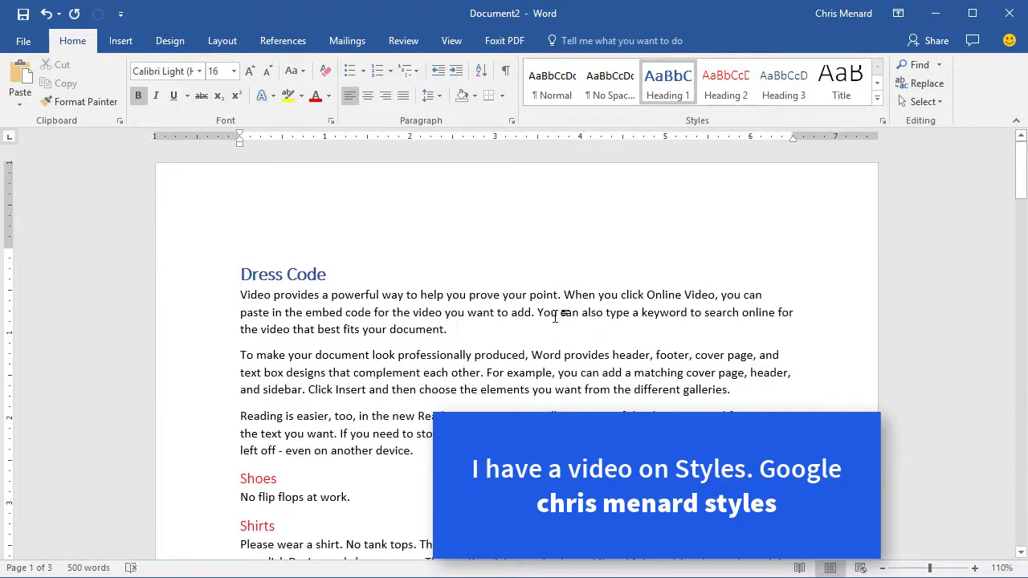
{"action": "key", "text": "ctrl+Return"}
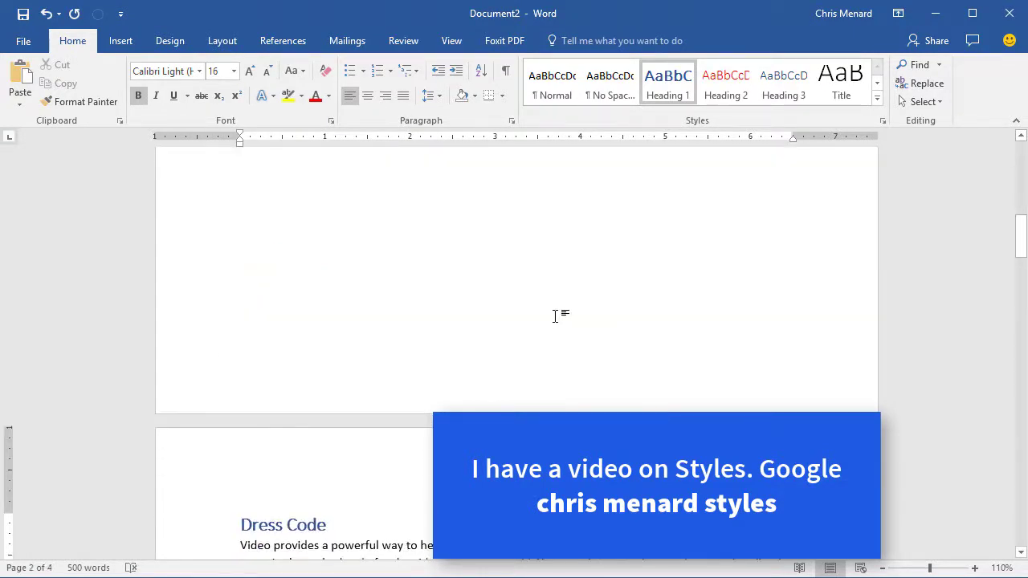
{"action": "key", "text": "ctrl+Home"}
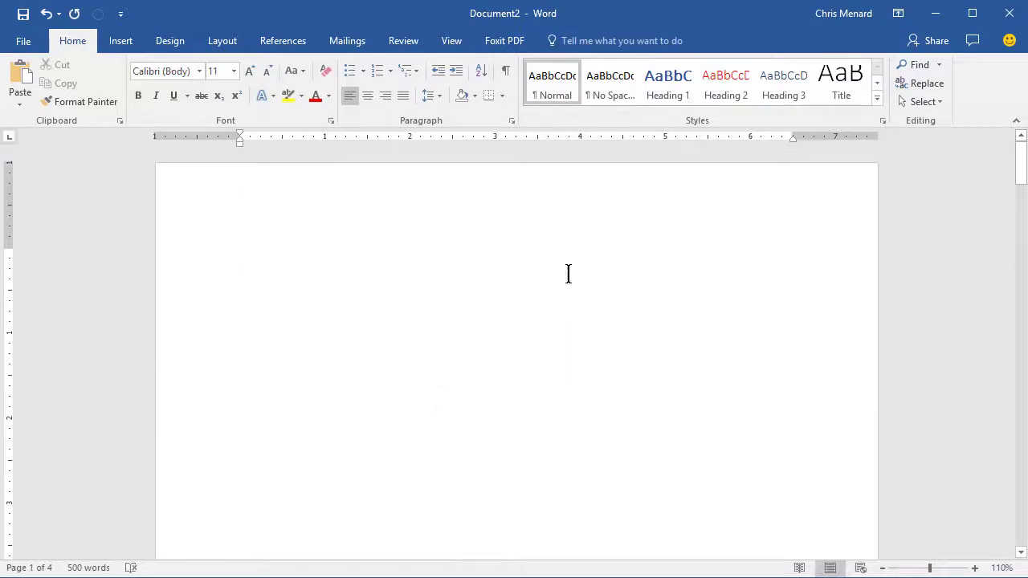
- Insert an Automatic Table 1 contents from References onto page 1, then return to Home
{"action": "left_click", "coordinate": [282, 41]}
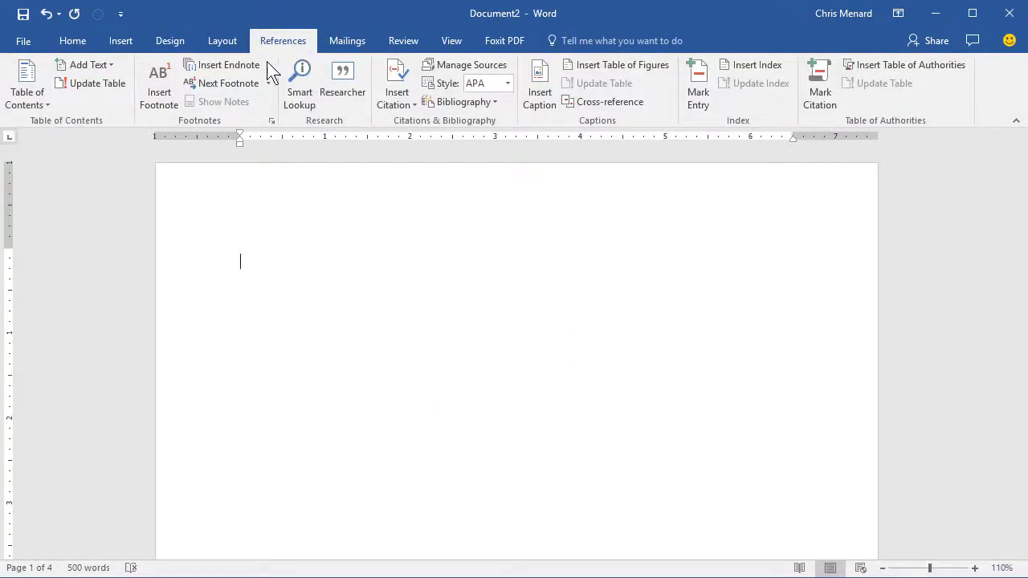
{"action": "left_click", "coordinate": [28, 96]}
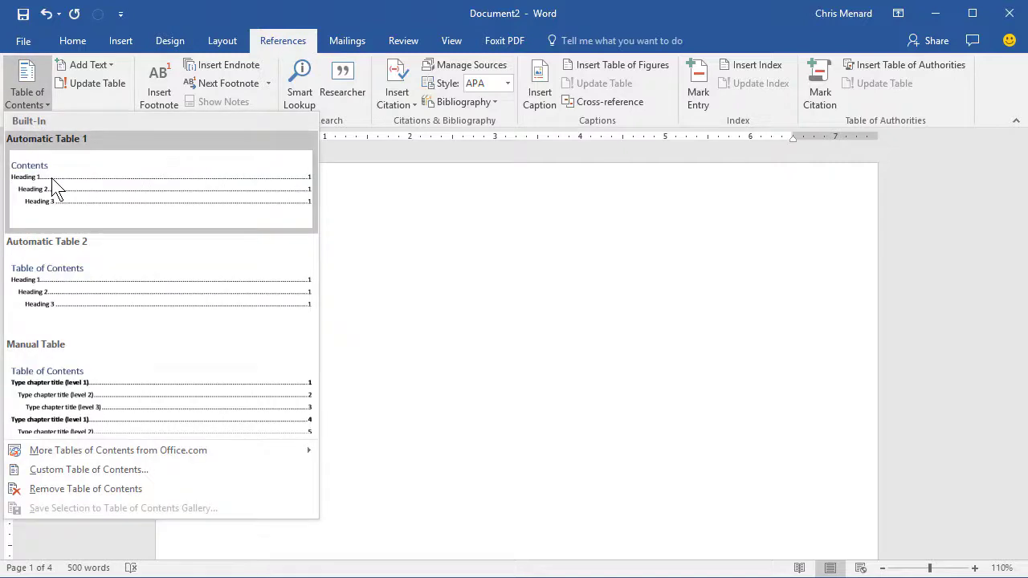
{"action": "left_click", "coordinate": [50, 185]}
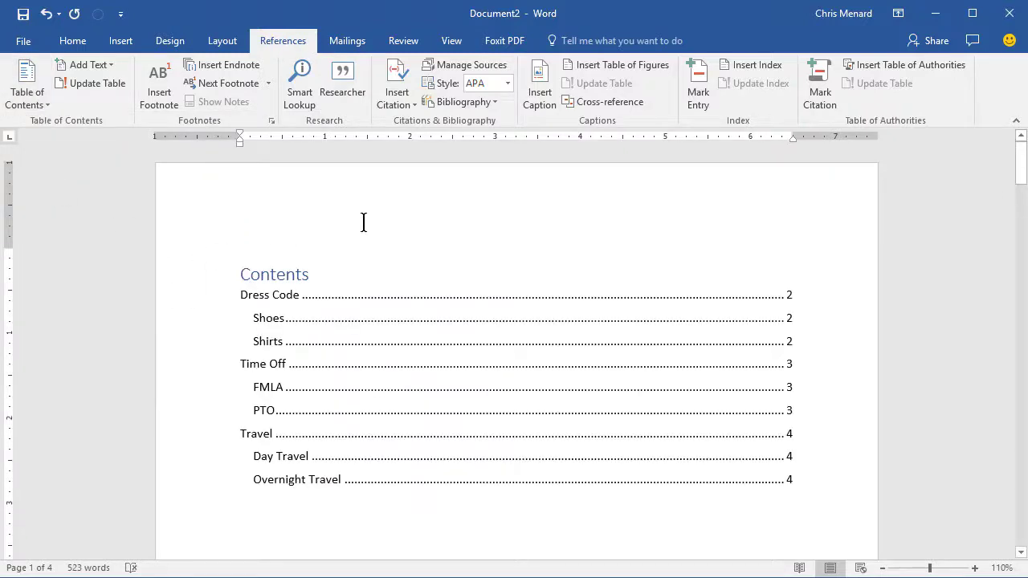
{"action": "left_click", "coordinate": [72, 41]}
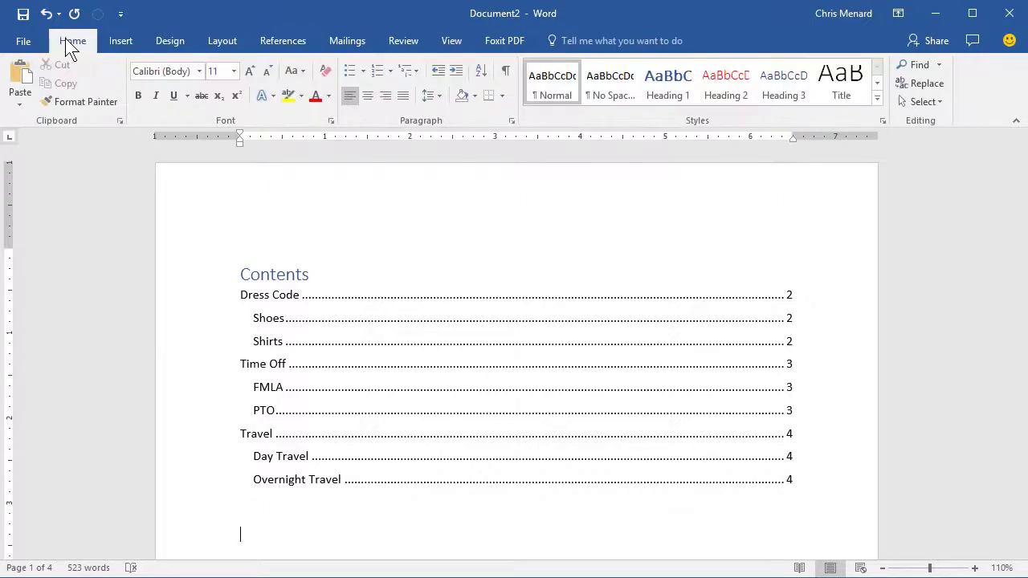